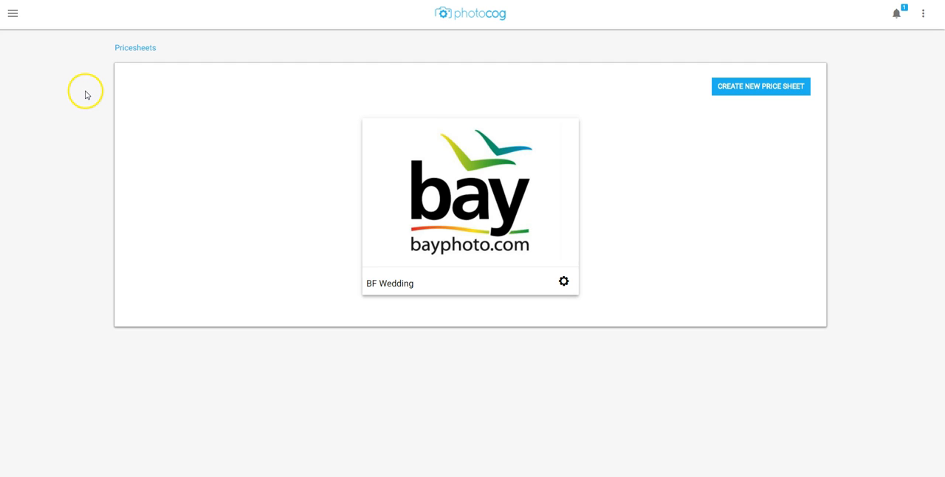
- Open the Price Sheets page of the Commerce section
left_click(12, 13)
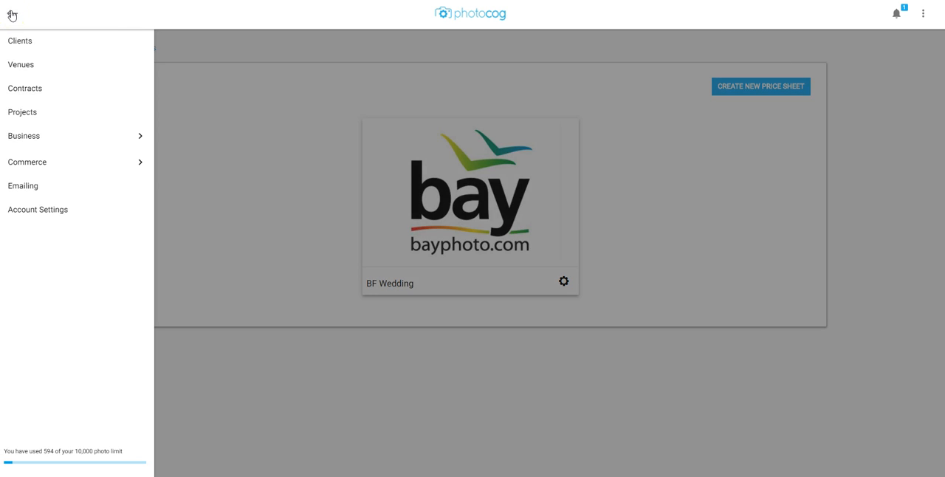
left_click(49, 165)
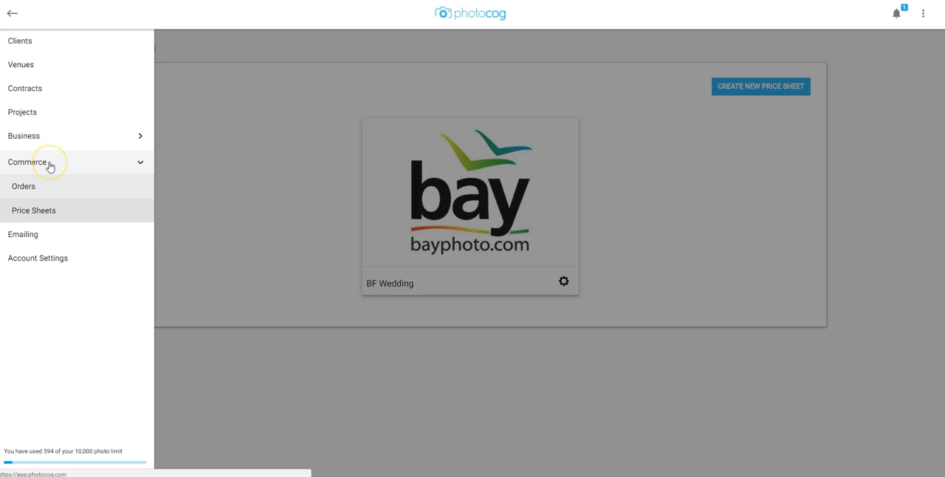
left_click(37, 208)
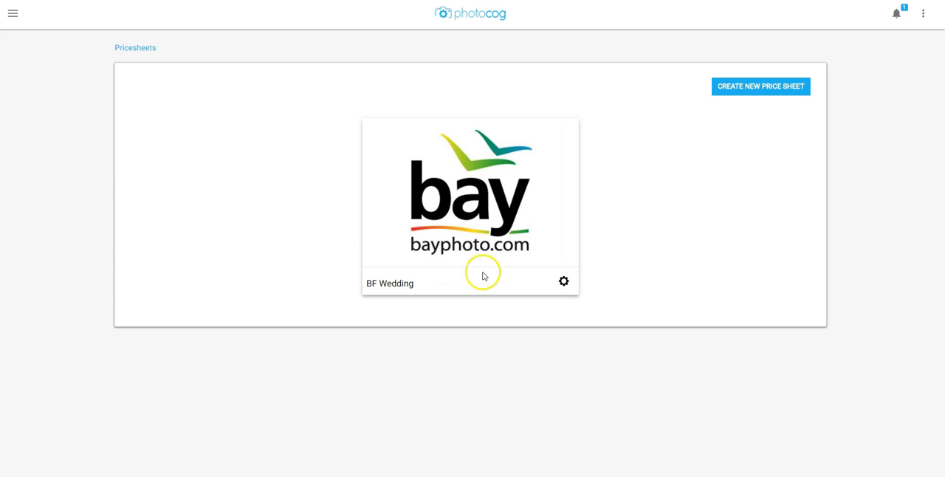
left_click(563, 282)
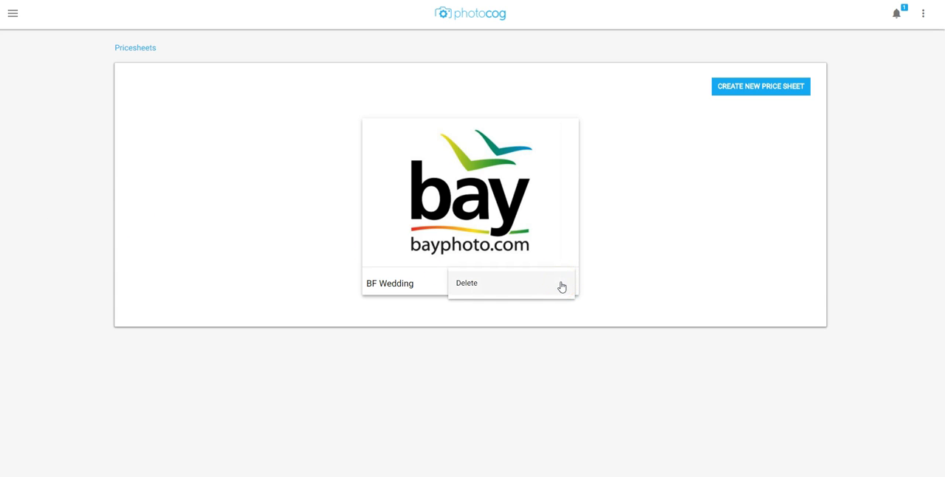
left_click(561, 286)
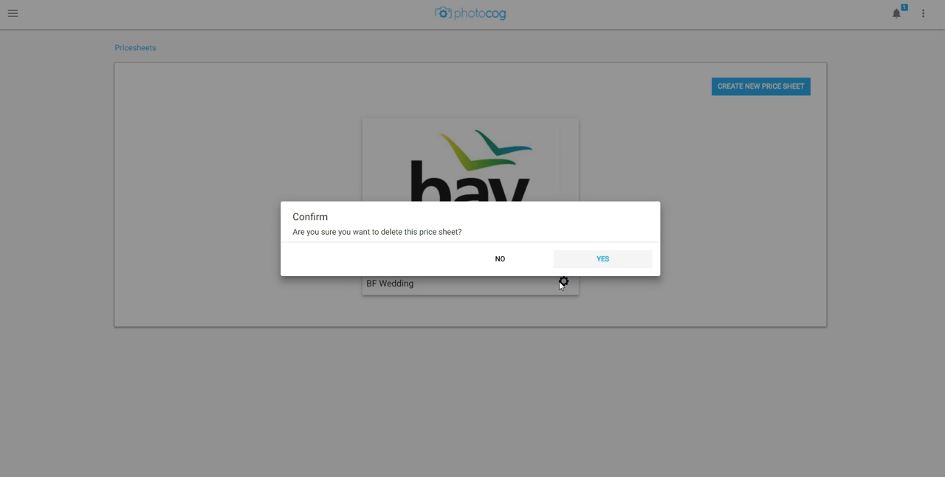
left_click(503, 261)
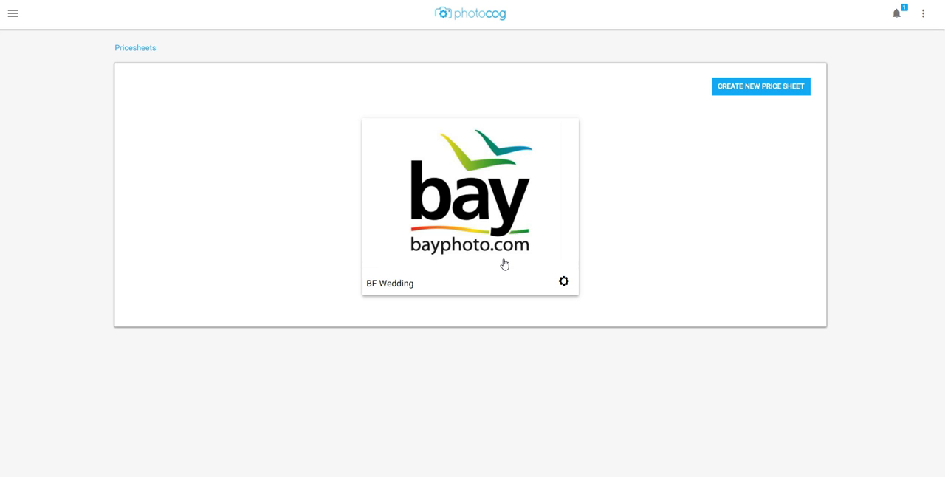
- Create a new price sheet named BF General Portraits with Bay Photo as its print lab
left_click(740, 87)
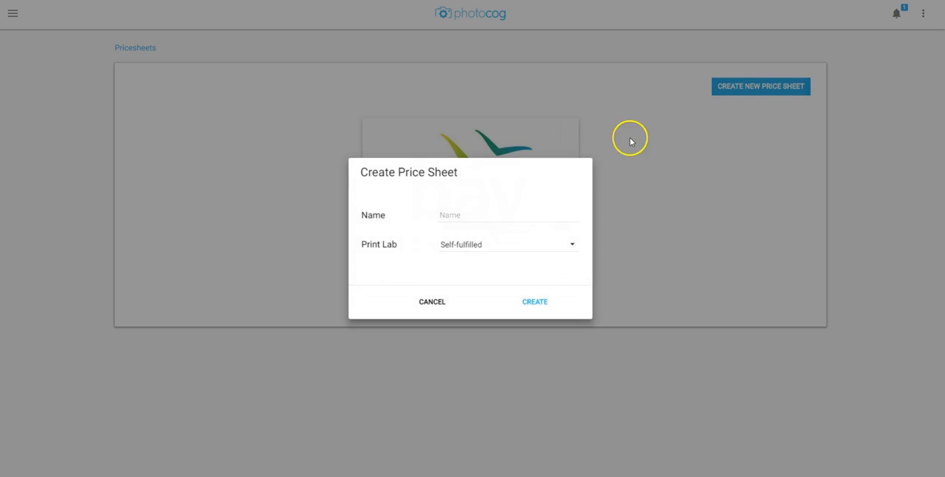
left_click(460, 216)
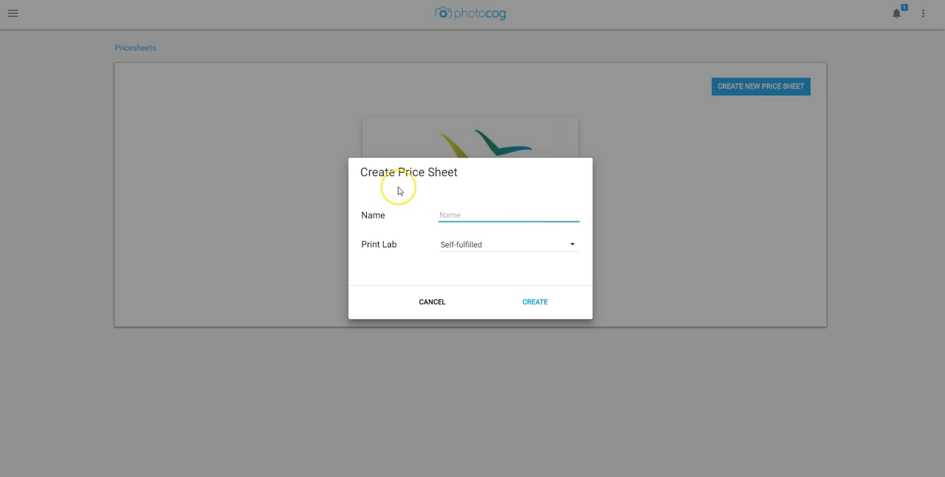
type("B")
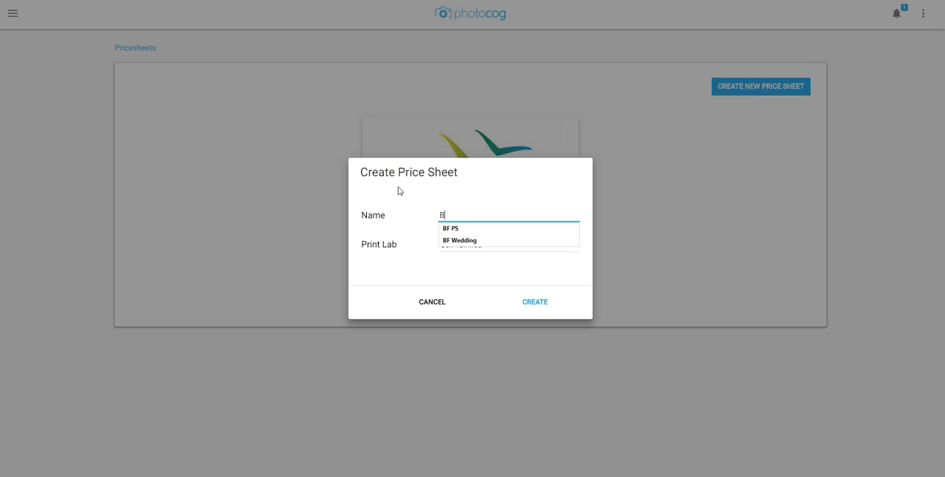
type("F General Portraits")
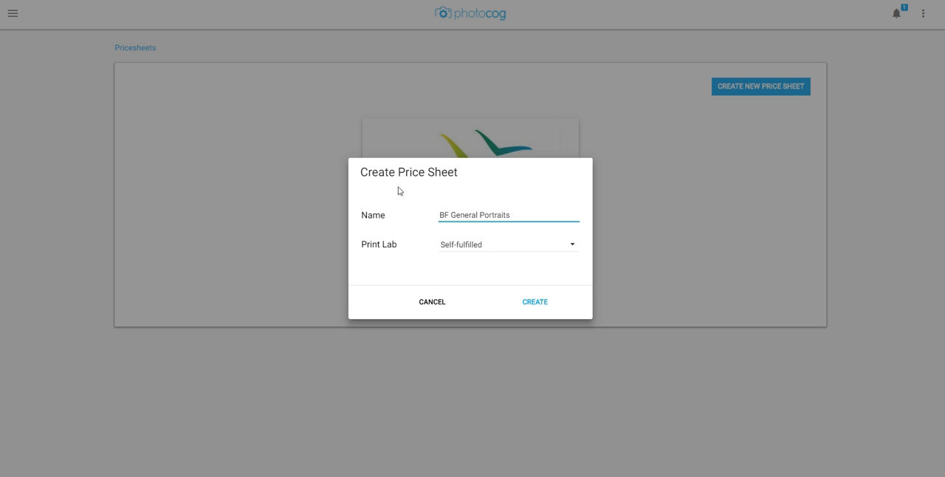
left_click(398, 192)
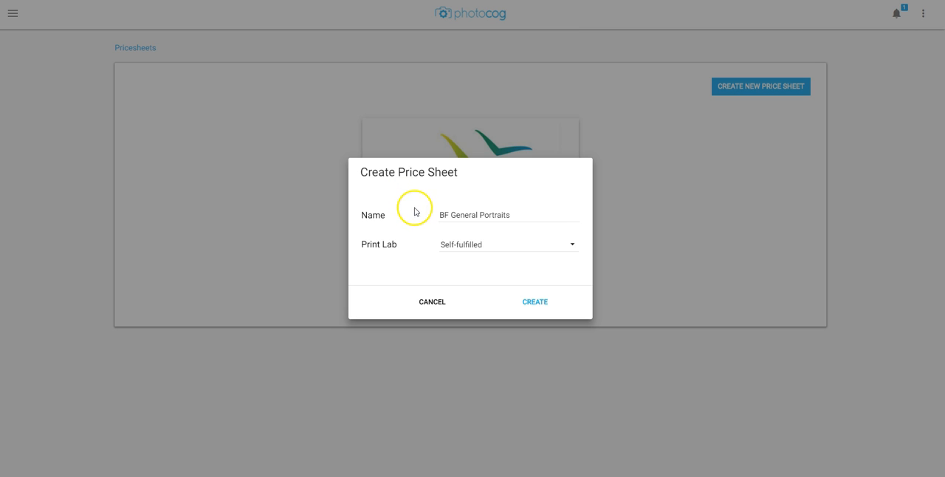
left_click(502, 253)
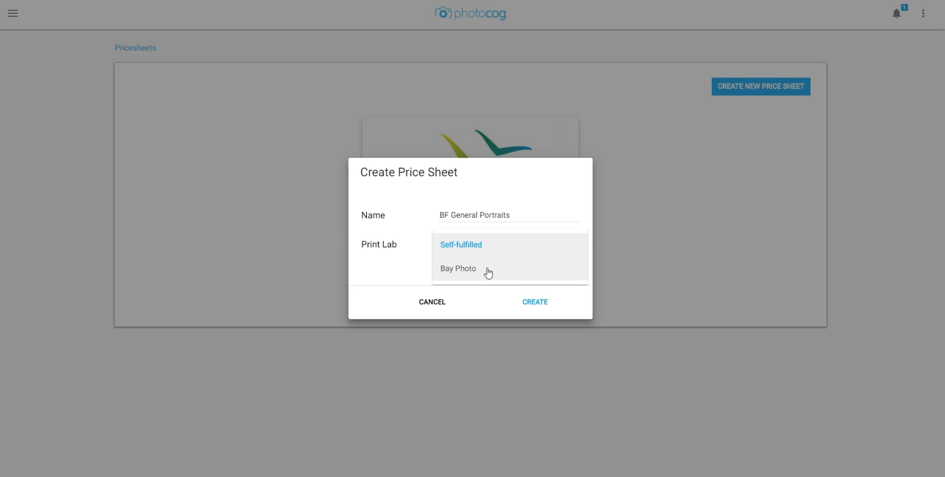
left_click(487, 271)
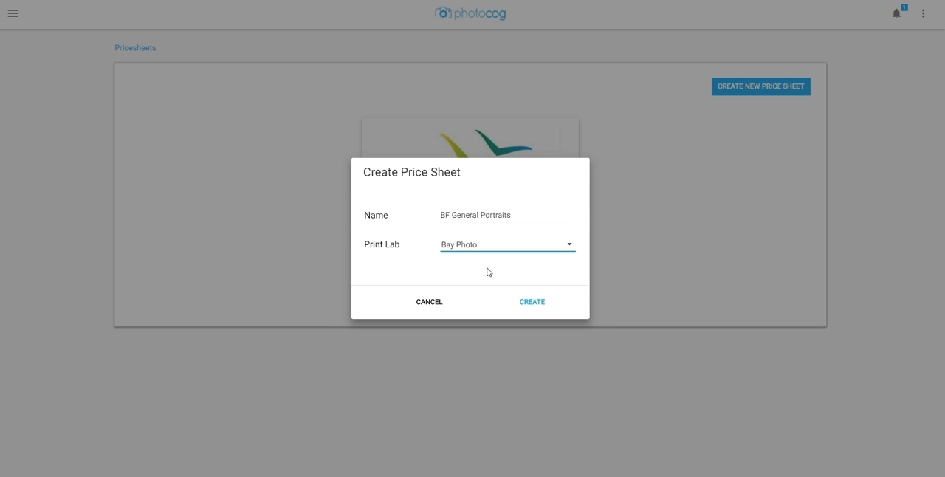
left_click(527, 299)
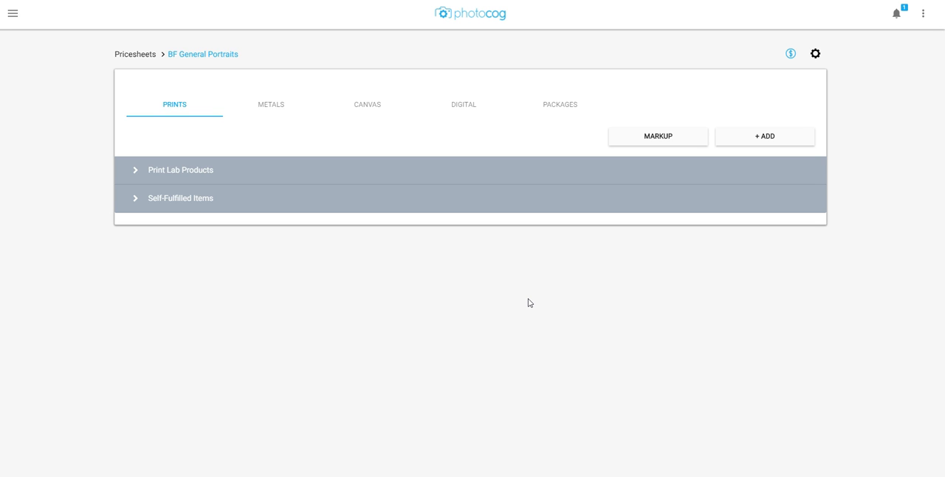
left_click(525, 294)
left_click(520, 308)
- Expand the Print Lab Products section for prints and open the print lab's product selection for adding items
left_click(135, 172)
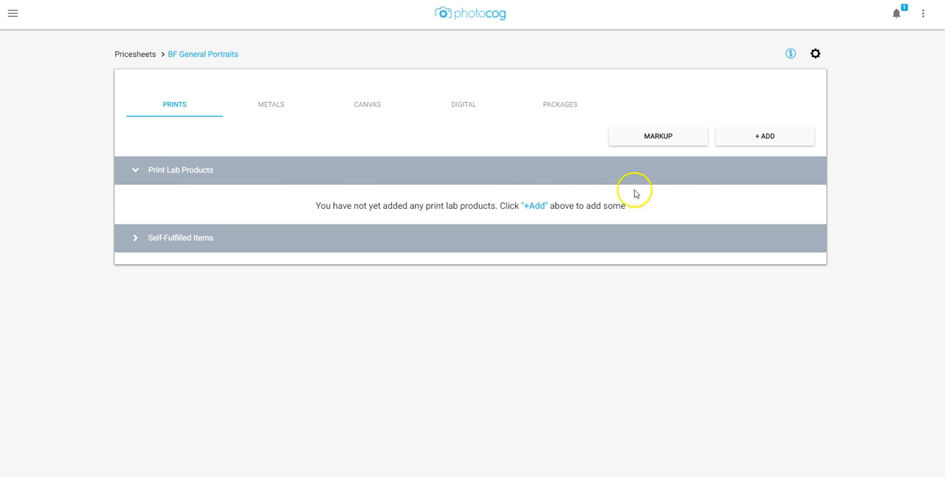
left_click(761, 142)
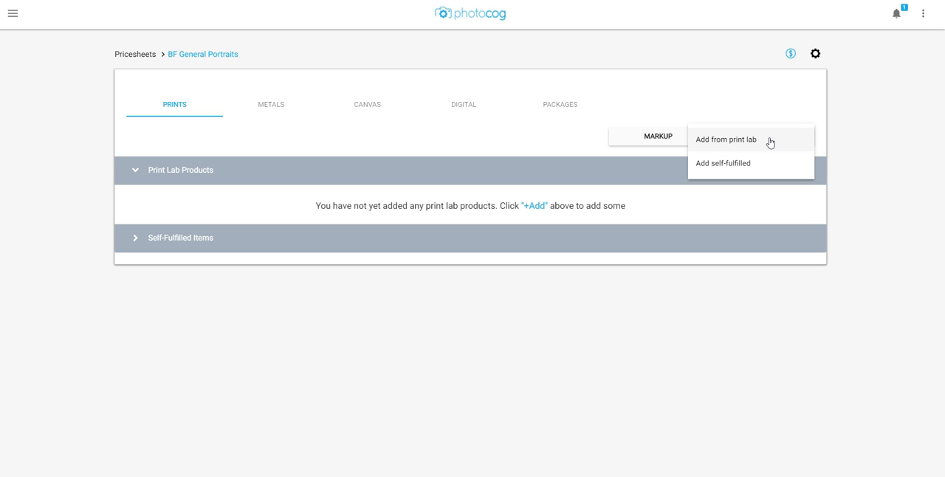
left_click(772, 144)
left_click(772, 144)
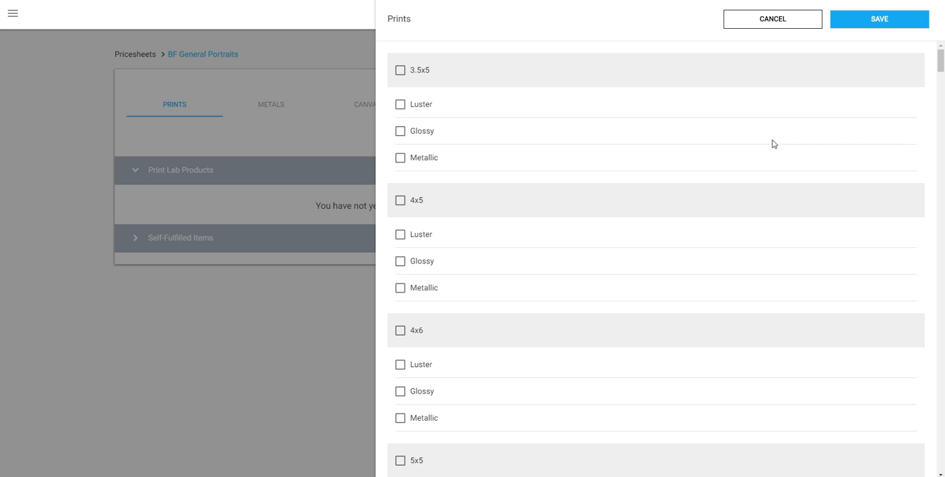
scroll(772, 144, "down", 3)
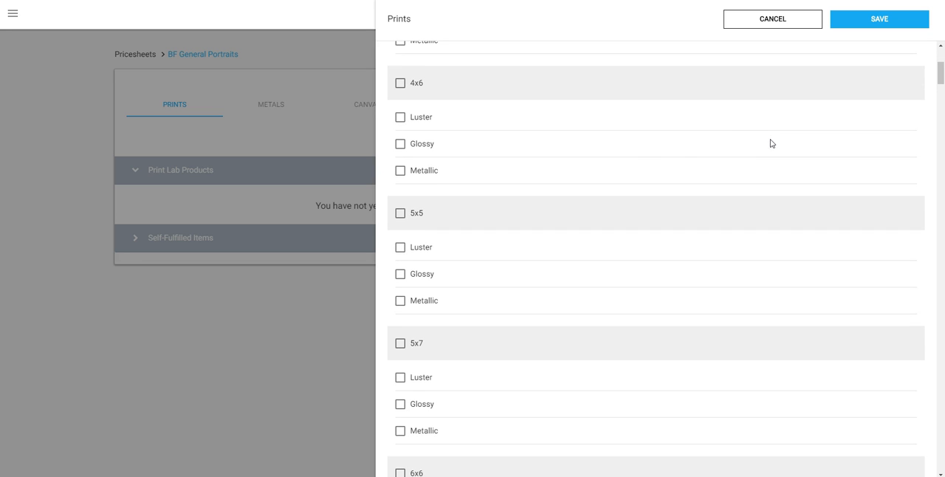
left_click(642, 144)
left_click(419, 120)
left_click(420, 119)
left_click(420, 144)
left_click(420, 144)
left_click(399, 85)
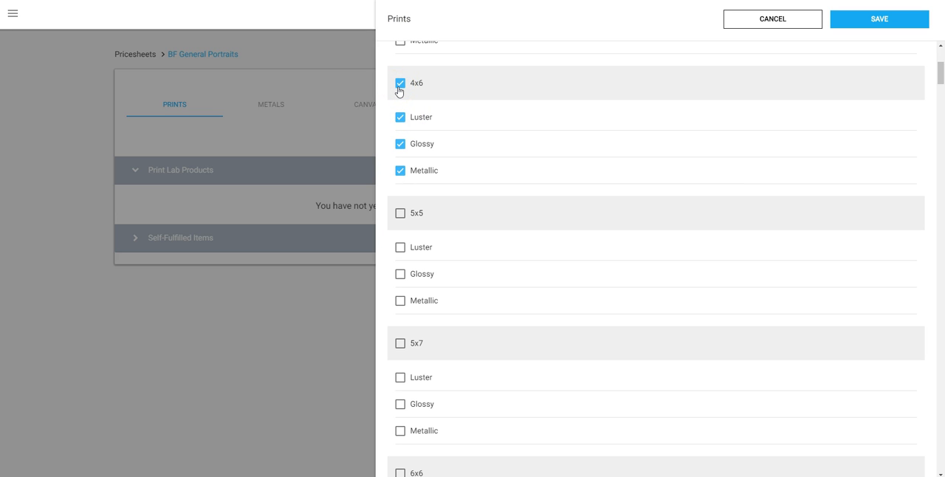
left_click(399, 85)
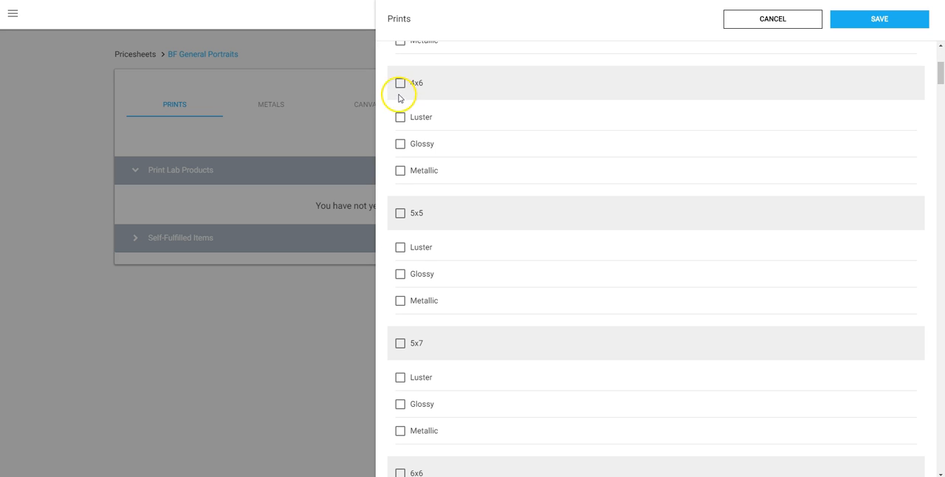
- Add the Glossy finish of the 4x6, 5x7 and 8x10 prints to the price sheet and save the selection
left_click(400, 143)
scroll(410, 155, "down", 1)
scroll(410, 157, "down", 2)
left_click(410, 155)
scroll(410, 156, "down", 4)
scroll(410, 156, "down", 3)
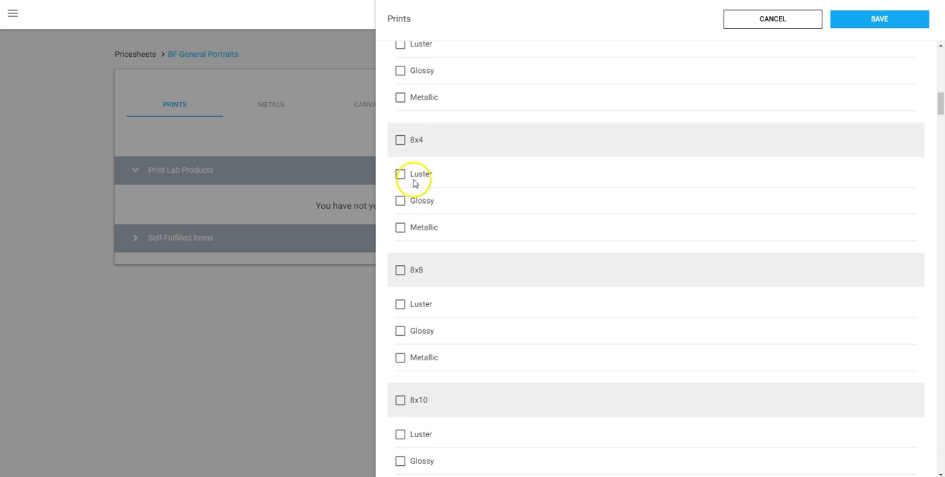
left_click(400, 219)
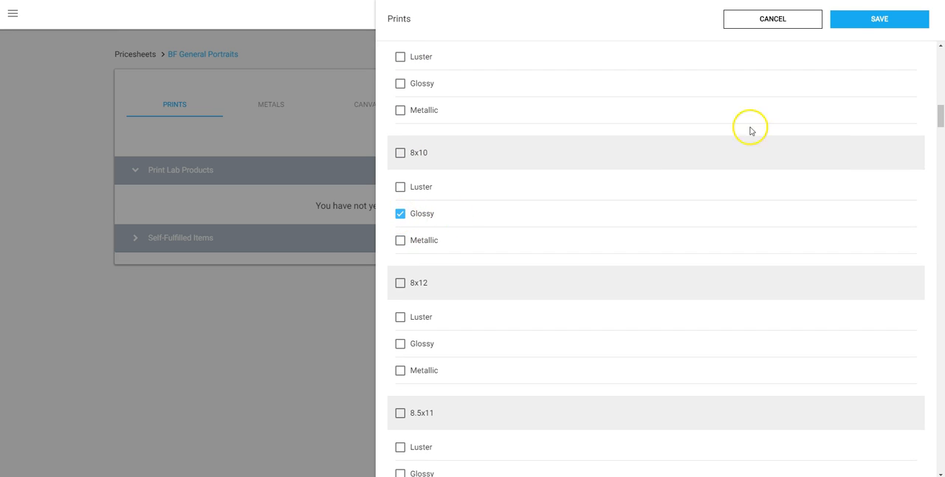
left_click(856, 19)
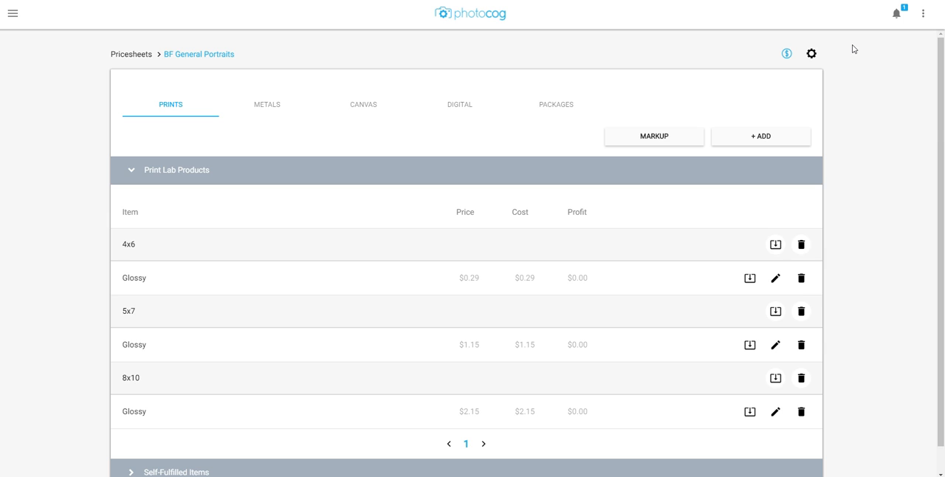
- Set the price of the 4x6 Glossy print to $8.50 and save the product
left_click(774, 278)
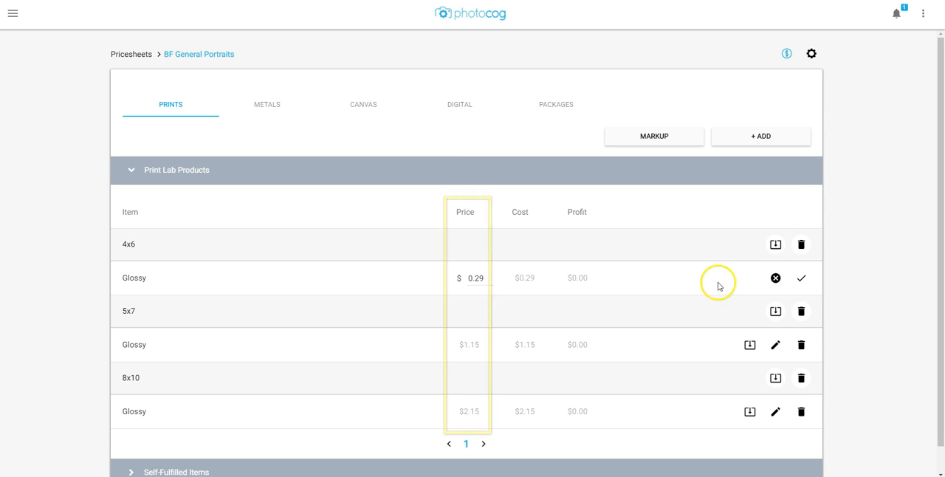
left_click_drag(486, 278, 444, 271)
type("8.50")
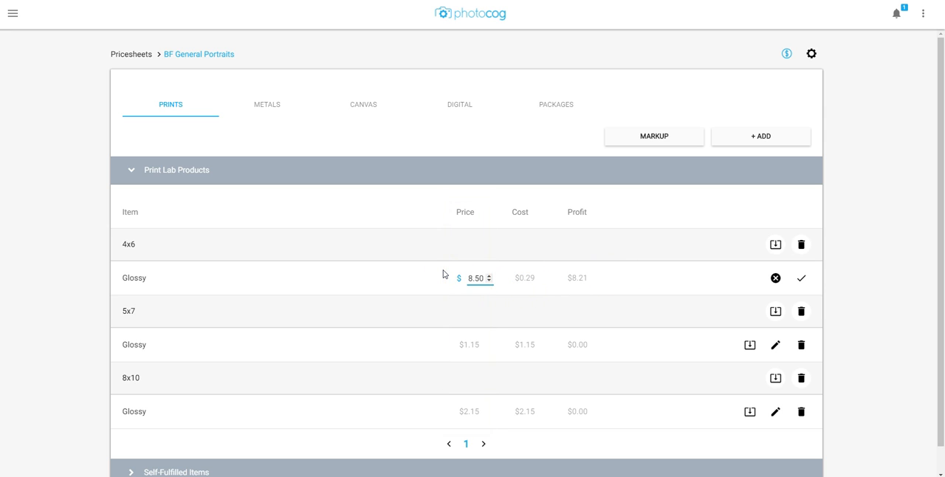
left_click(443, 273)
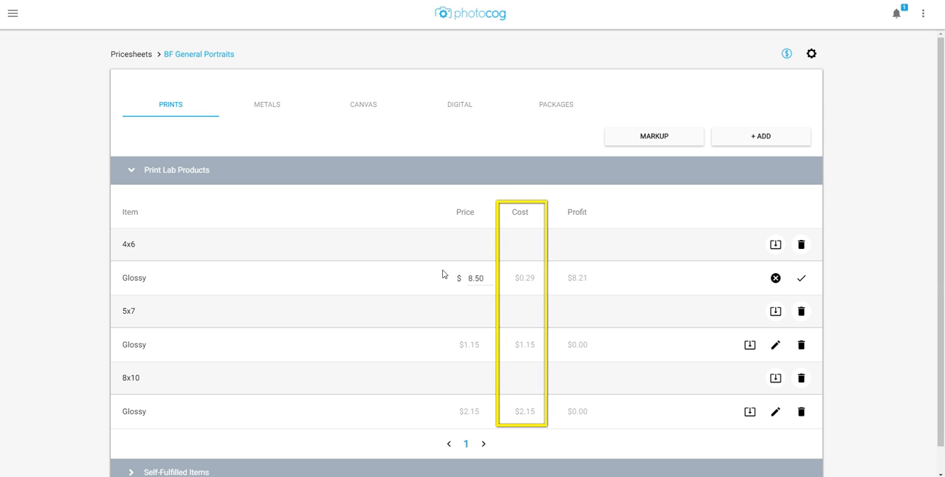
left_click(453, 274)
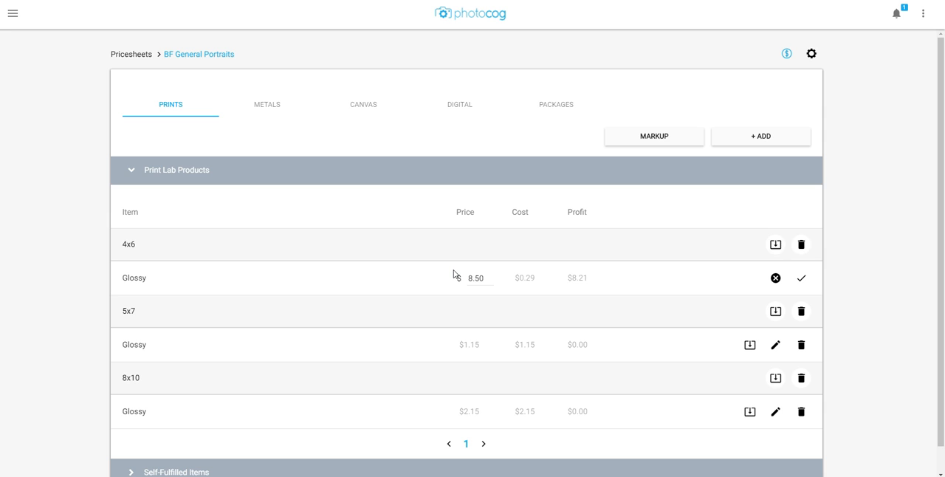
left_click(801, 279)
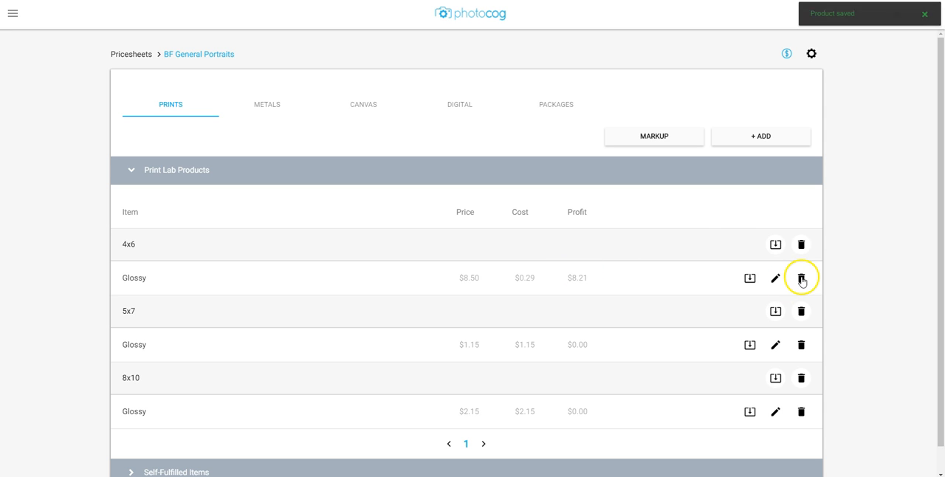
left_click(660, 185)
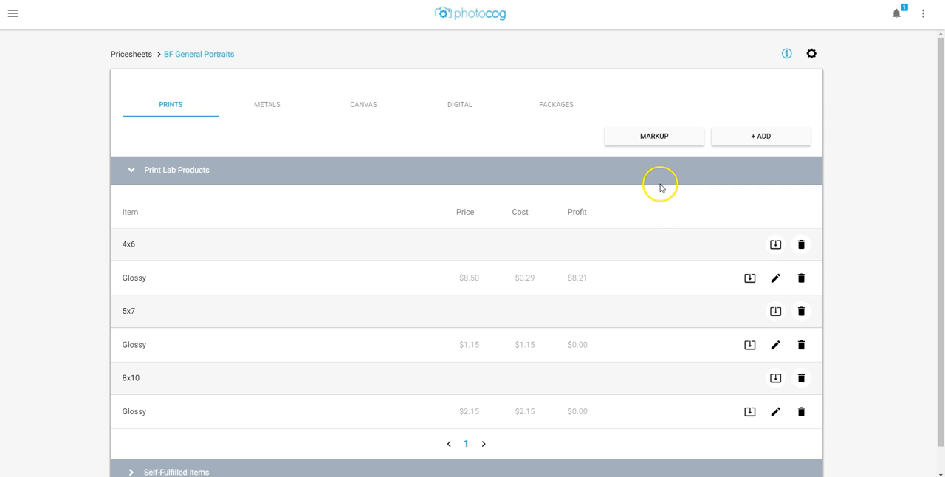
- Apply a markup that increases the prices of the print products by 10% and save it
left_click(639, 143)
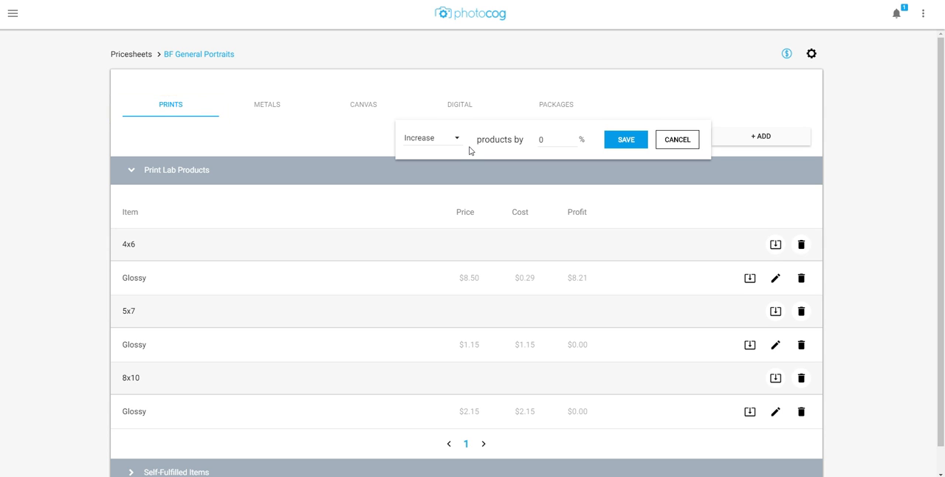
left_click(456, 140)
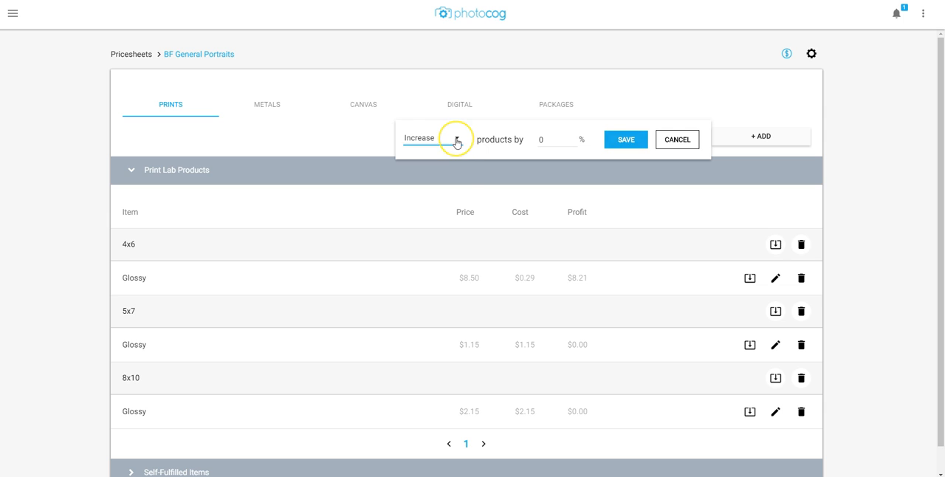
left_click(455, 173)
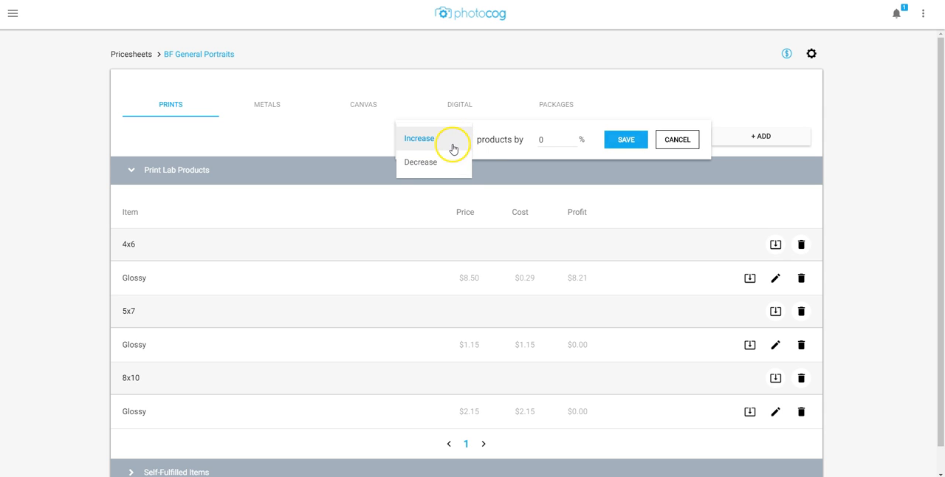
left_click(453, 148)
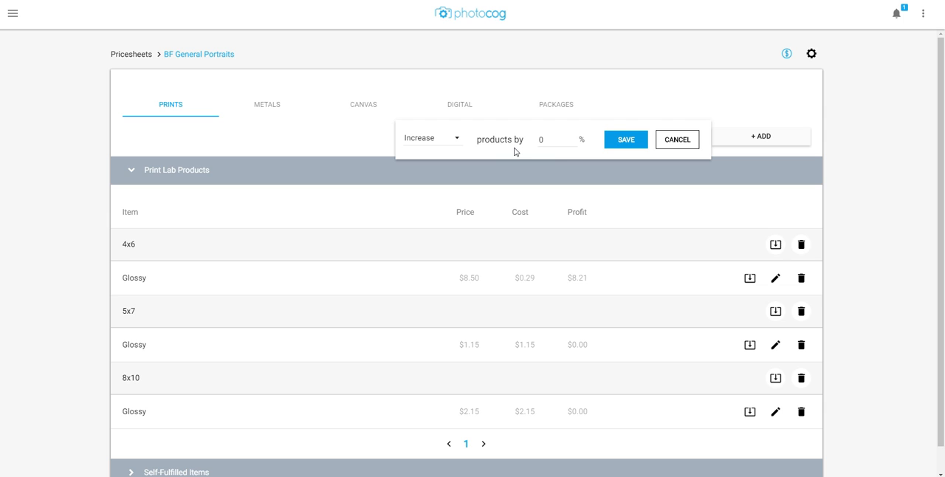
left_click_drag(546, 141, 530, 141)
type("10")
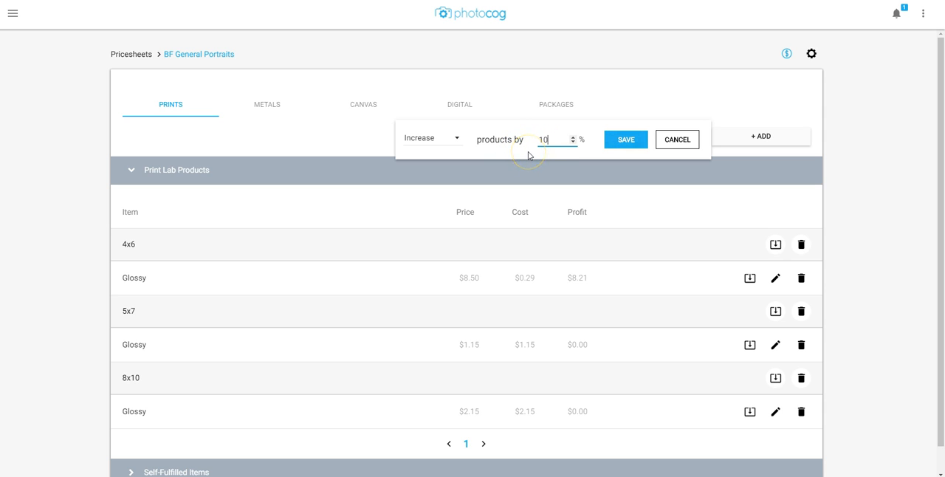
left_click(529, 155)
left_click(611, 144)
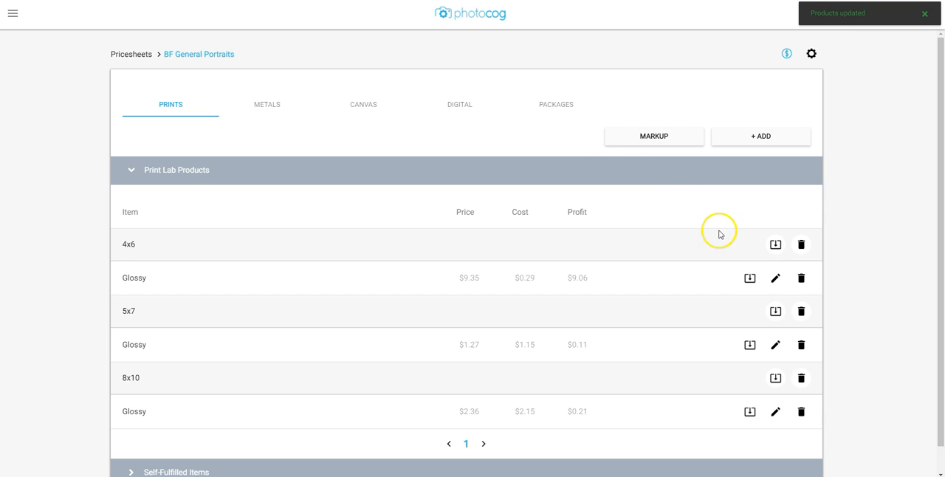
- Delete the Glossy finish of the 4x6 print from the price sheet and confirm the deletion
left_click(800, 280)
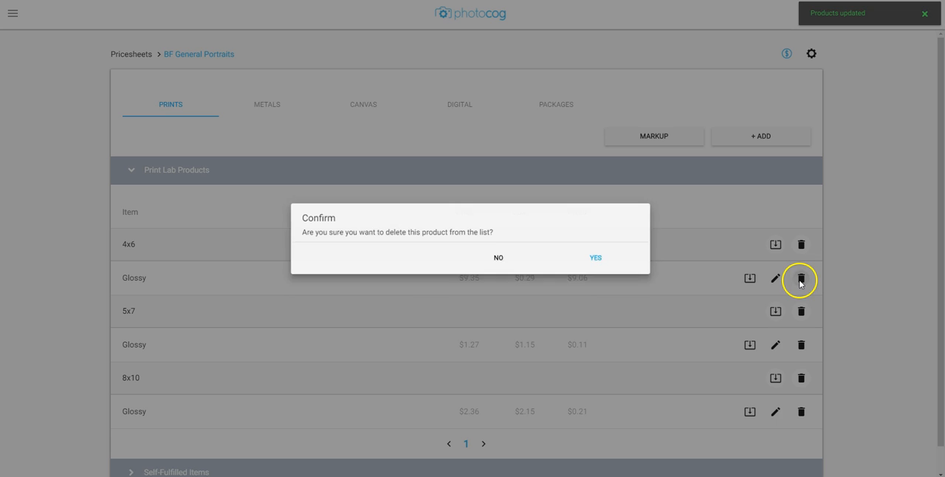
left_click(609, 259)
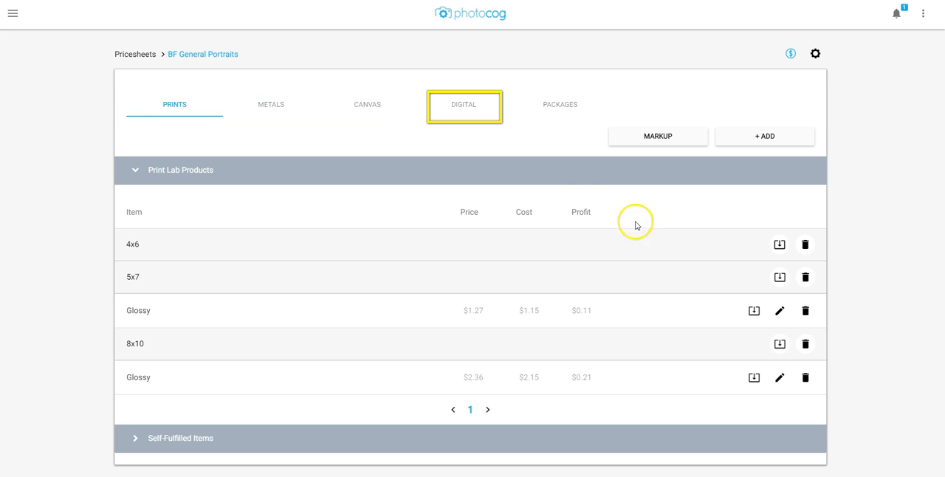
- Offer both Individual Photos and All Photos for sale as digital products on the price sheet
left_click(468, 103)
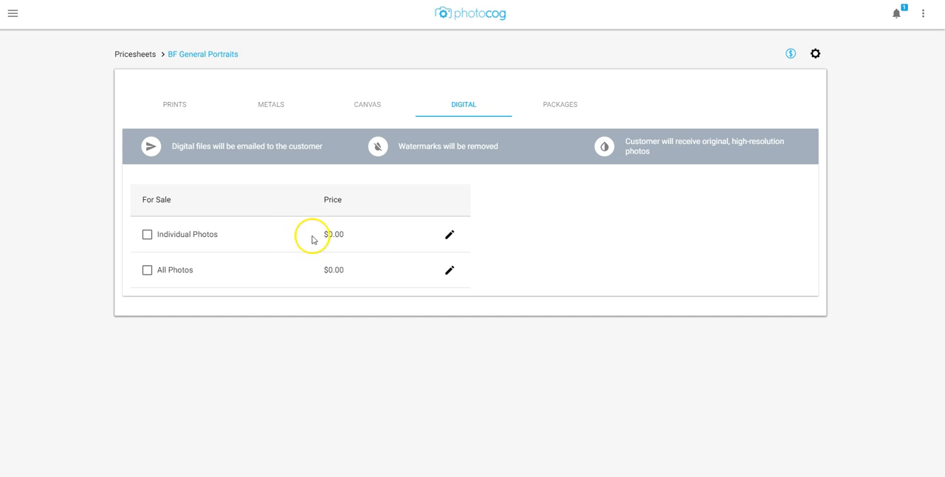
left_click(203, 236)
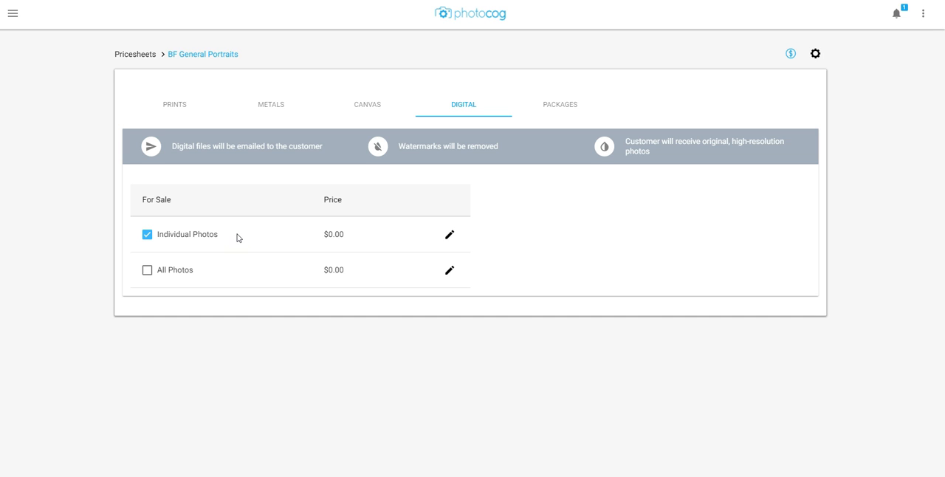
left_click(188, 270)
- Set the digital price of Individual Photos to $10 and of All Photos to $150, saving both
left_click(449, 235)
left_click_drag(357, 231, 306, 232)
type("10")
left_click(448, 235)
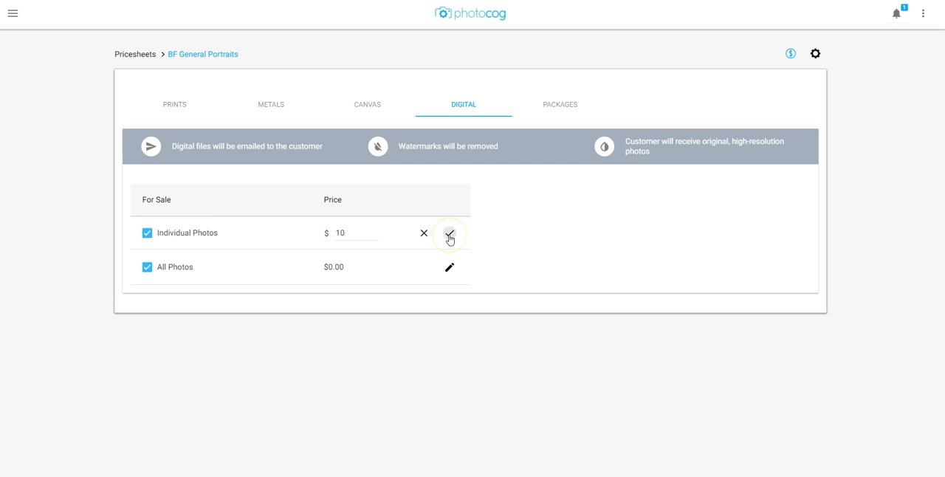
left_click(449, 270)
left_click_drag(360, 268, 318, 269)
type("150")
left_click(449, 269)
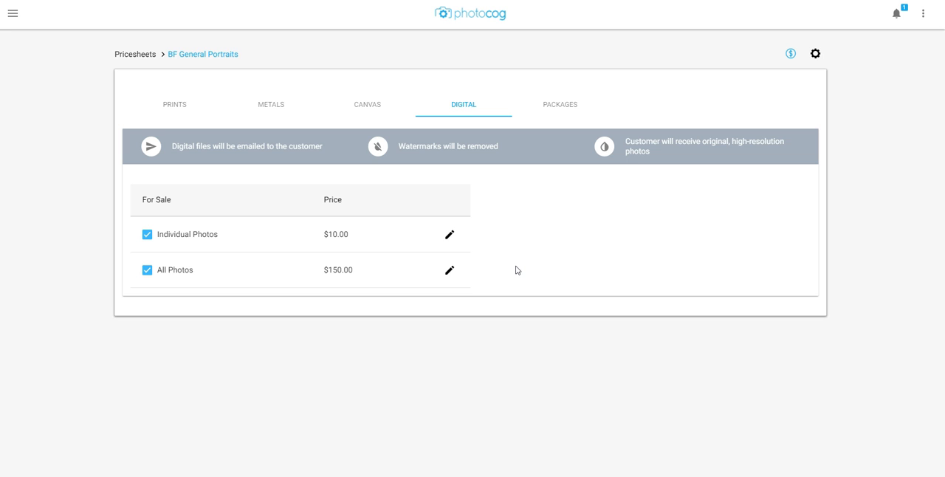
- In the price sheet's settings, require sales tax on orders at a rate of 8% and save it
left_click(682, 190)
left_click(815, 56)
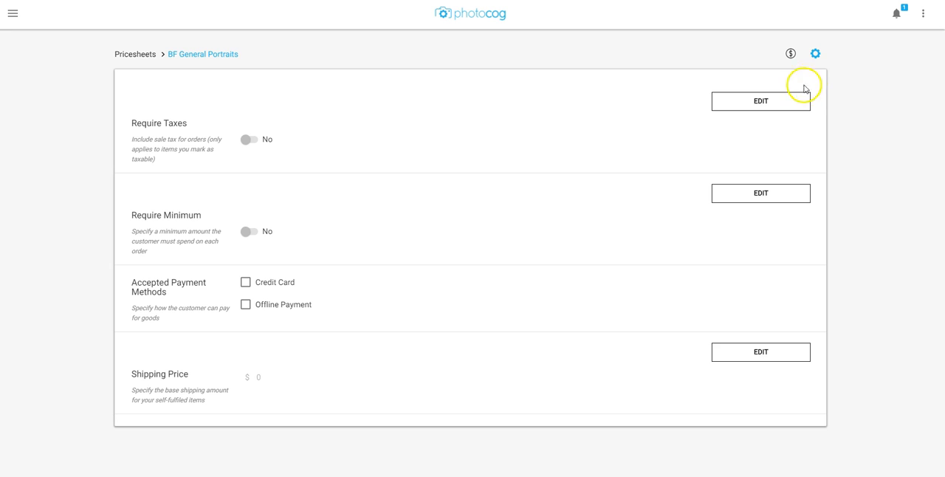
left_click(785, 101)
left_click(255, 137)
left_click(311, 129)
type("8")
left_click(626, 115)
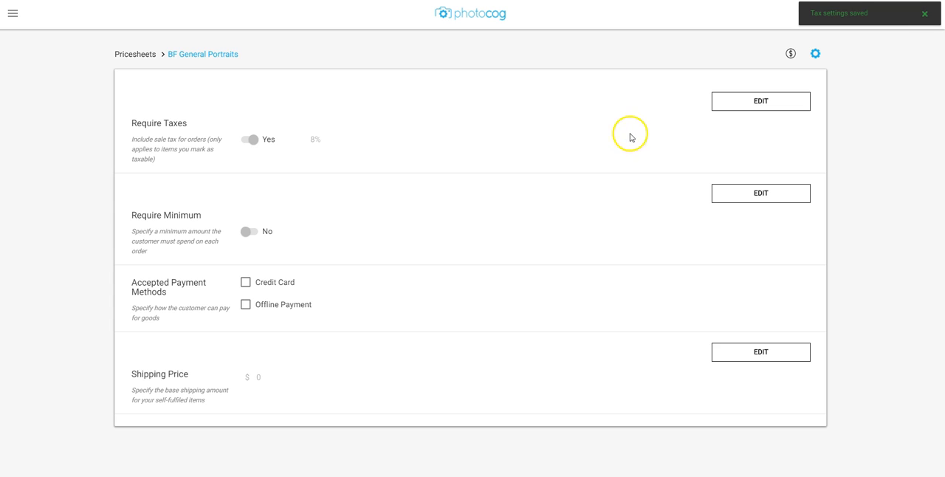
- Require a minimum order amount of $150.00 for the price sheet and save it
left_click(724, 194)
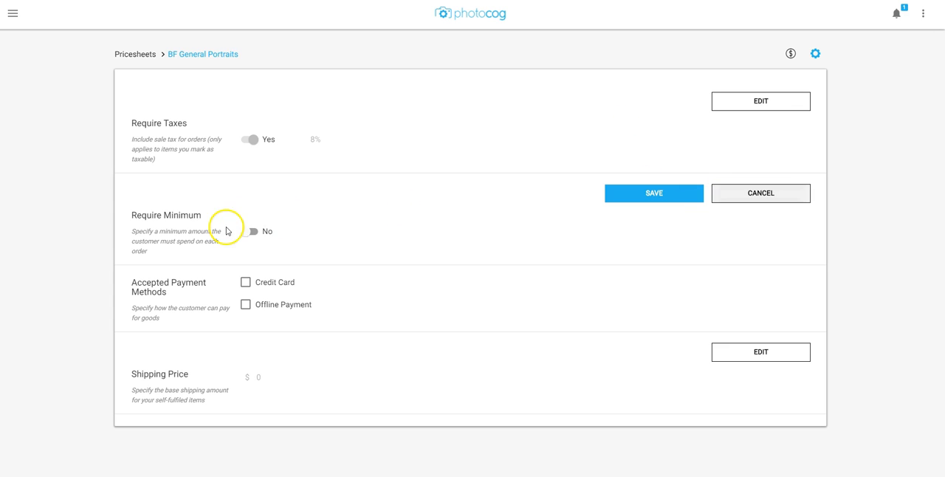
left_click(249, 231)
left_click(328, 230)
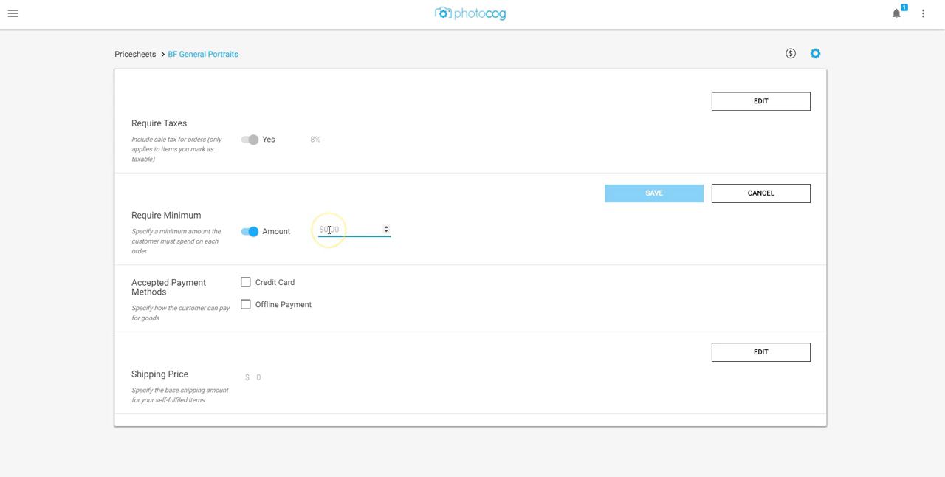
type("150.00")
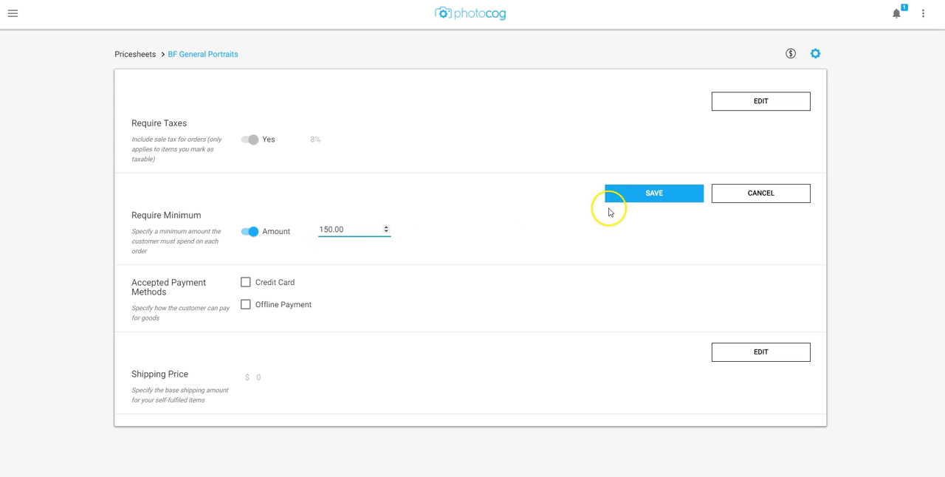
left_click(631, 200)
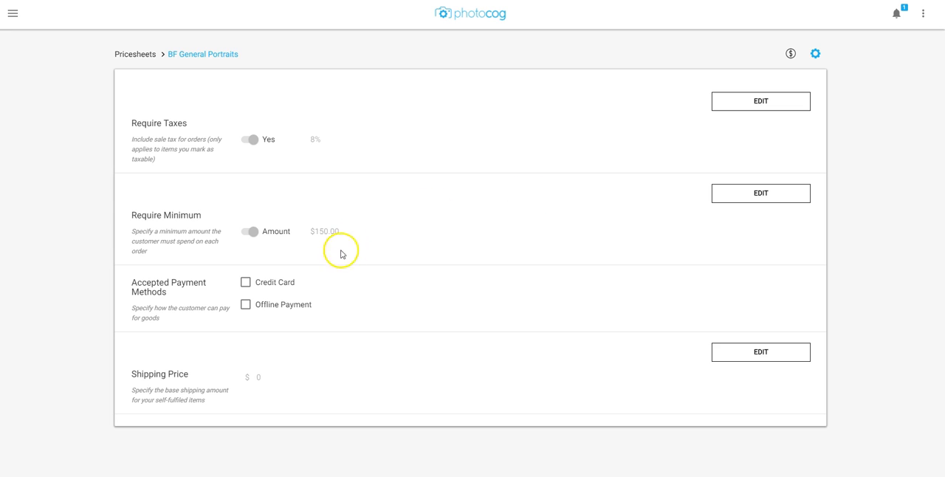
- Accept both Credit Card and Offline Payment as payment methods for the price sheet
left_click(285, 288)
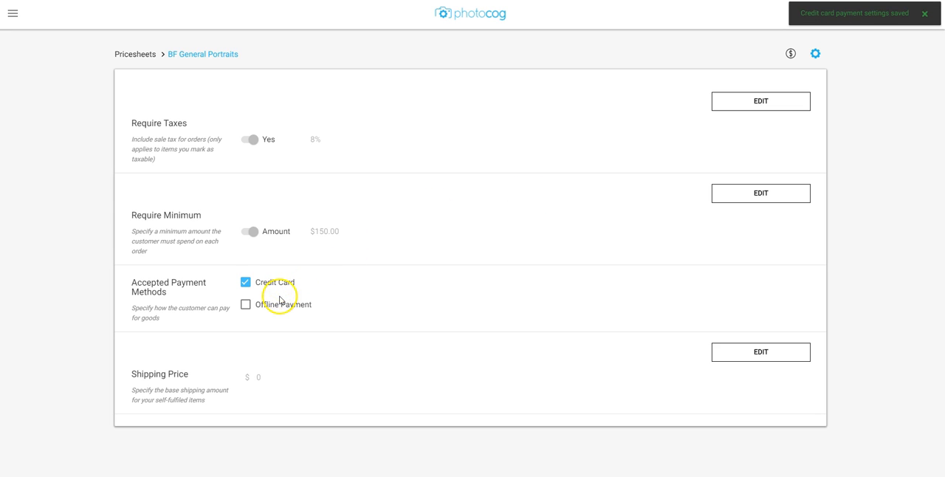
left_click(277, 312)
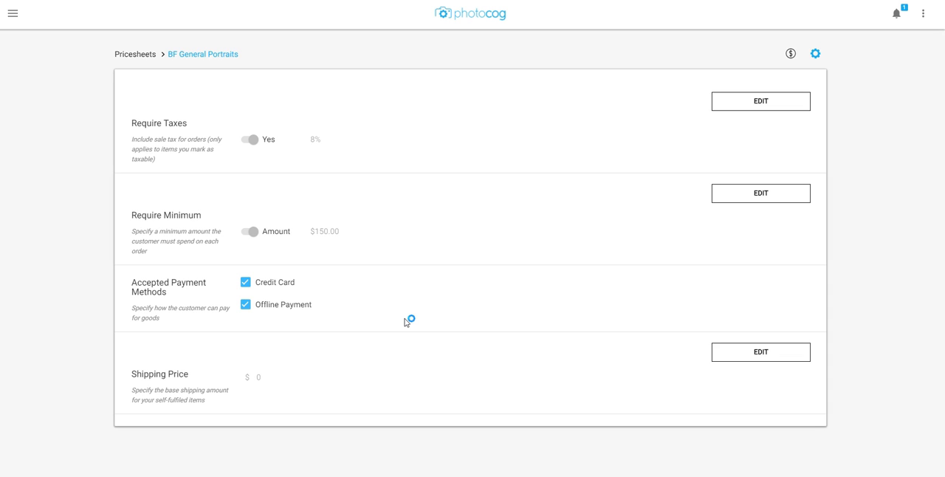
left_click(417, 322)
- Set the base shipping price for self-fulfilled items to $15.00 and save it
left_click(769, 361)
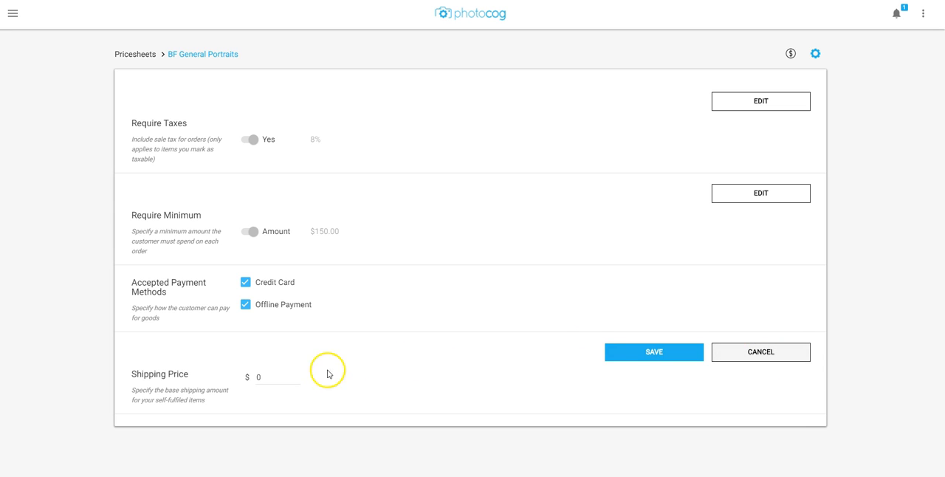
left_click_drag(275, 377, 233, 376)
type("15.00")
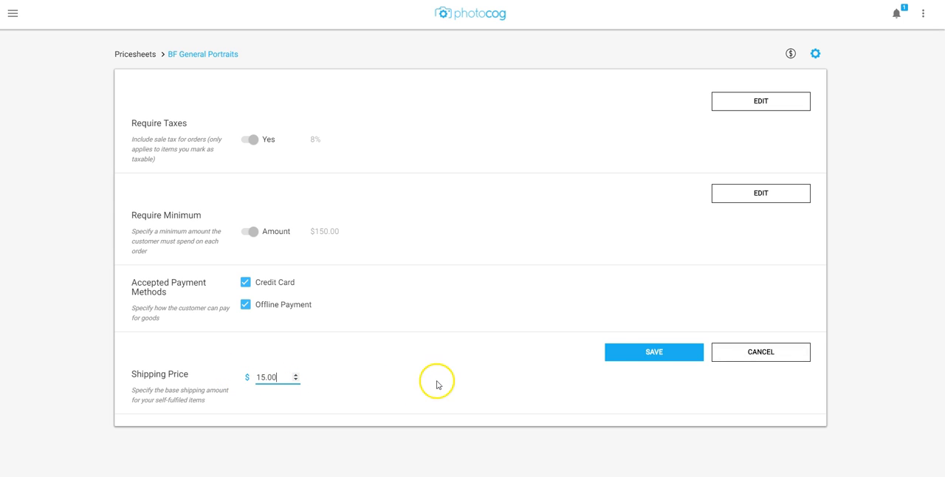
left_click(614, 354)
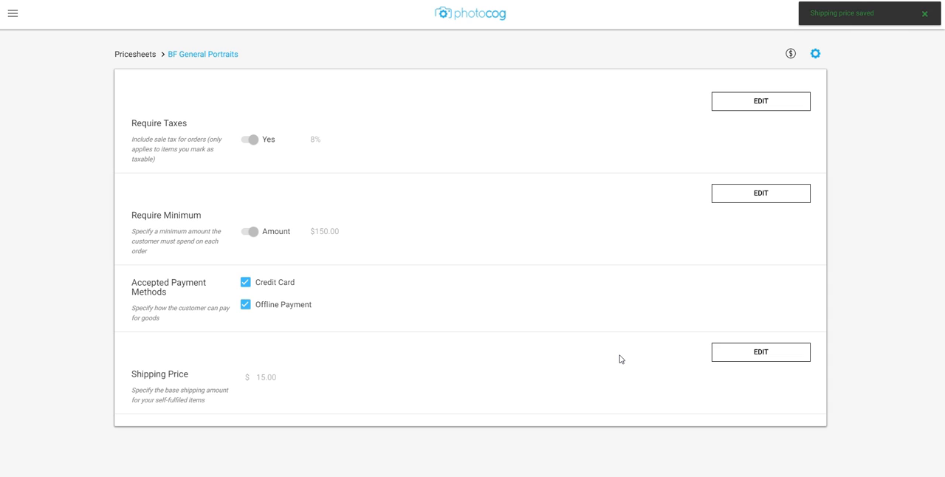
left_click(614, 353)
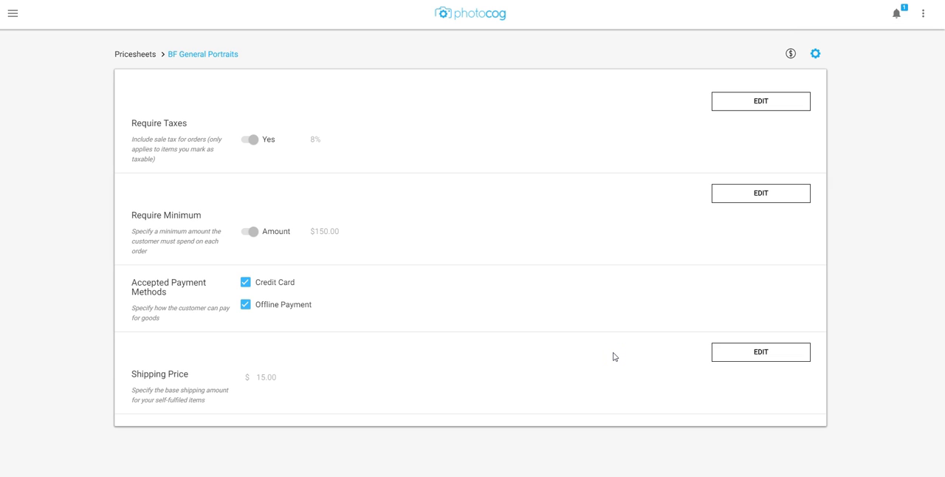